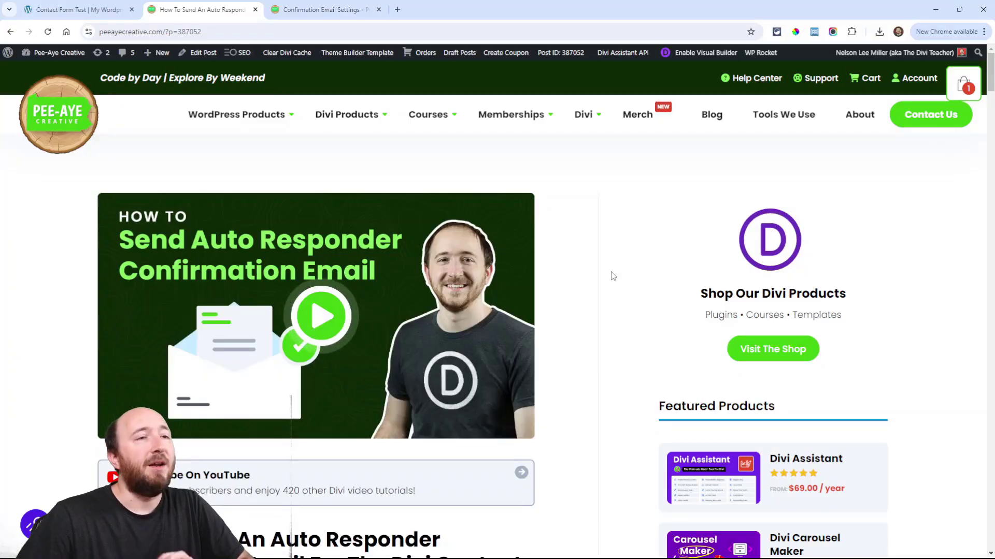
Scroll the blog post past 'Why Use Confirmation Emails?' to the 'Setting Up Your Confirmation Email' section
scroll(595, 308, "down", 10)
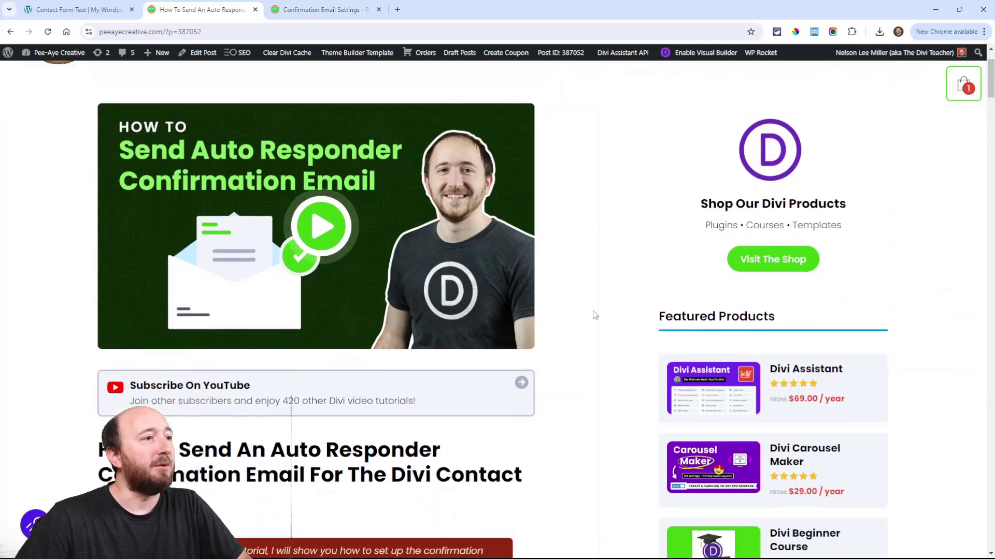
scroll(595, 315, "down", 2)
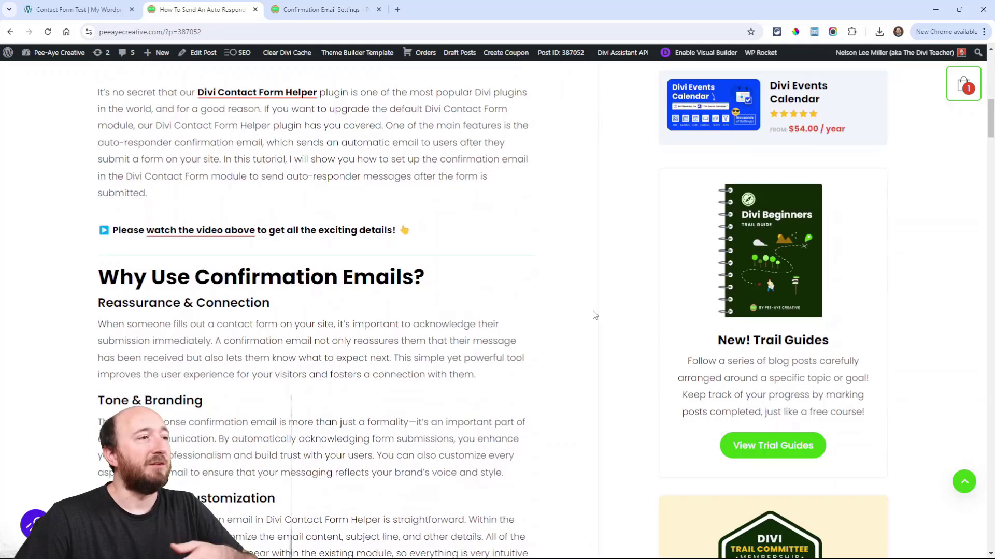
scroll(595, 315, "down", 4)
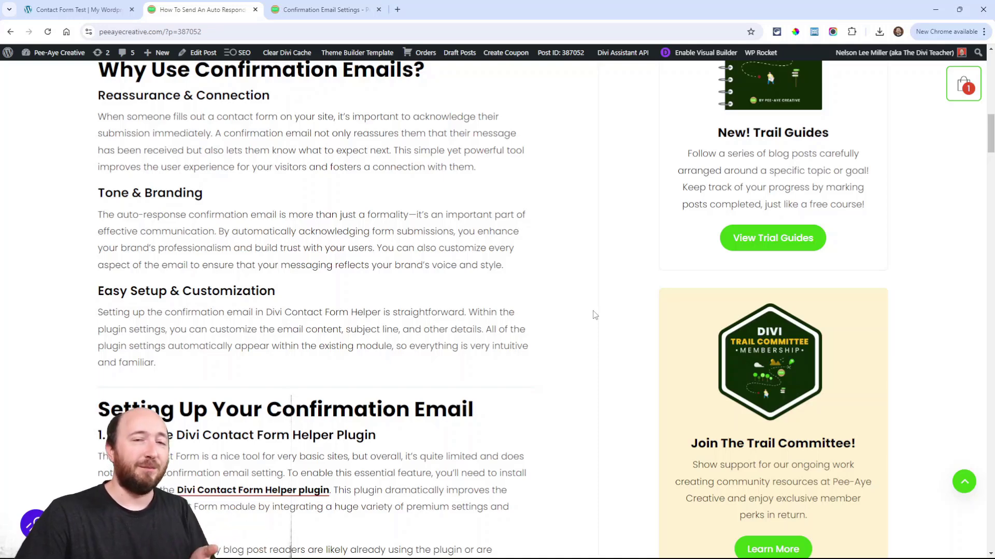
scroll(516, 307, "up", 1)
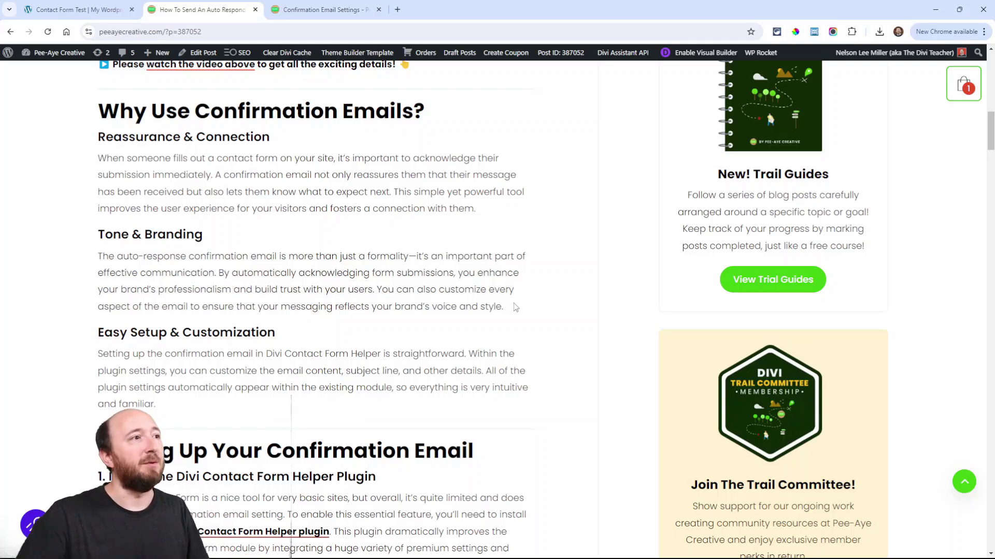
scroll(453, 333, "down", 1)
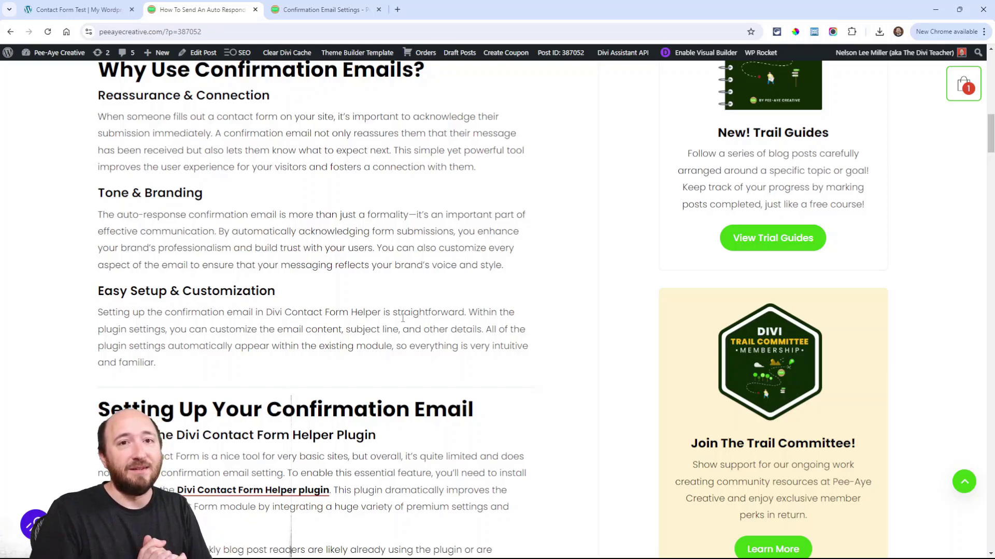
scroll(403, 318, "down", 6)
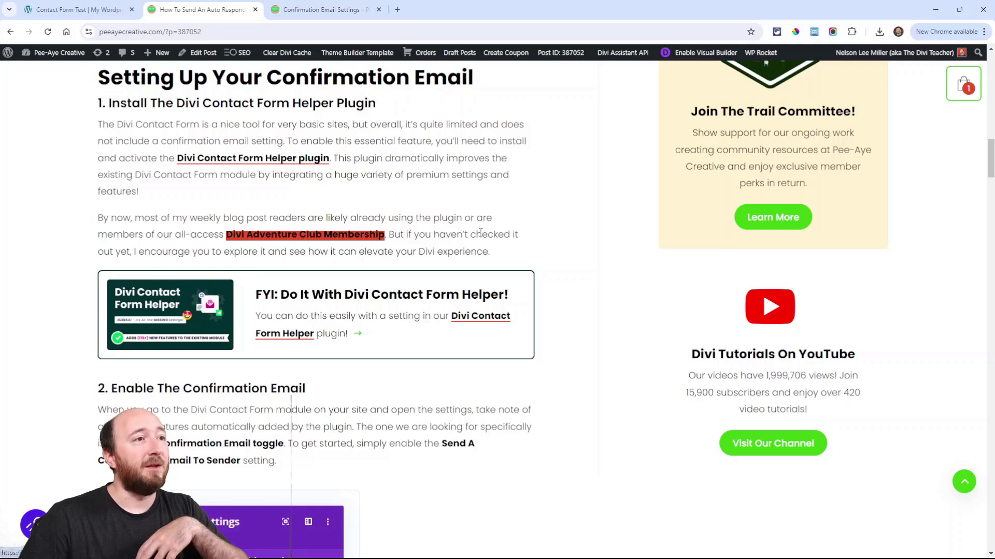
Scroll to '2. Enable The Confirmation Email' and its Contact Form Settings screenshot
scroll(544, 239, "down", 3)
scroll(545, 239, "down", 3)
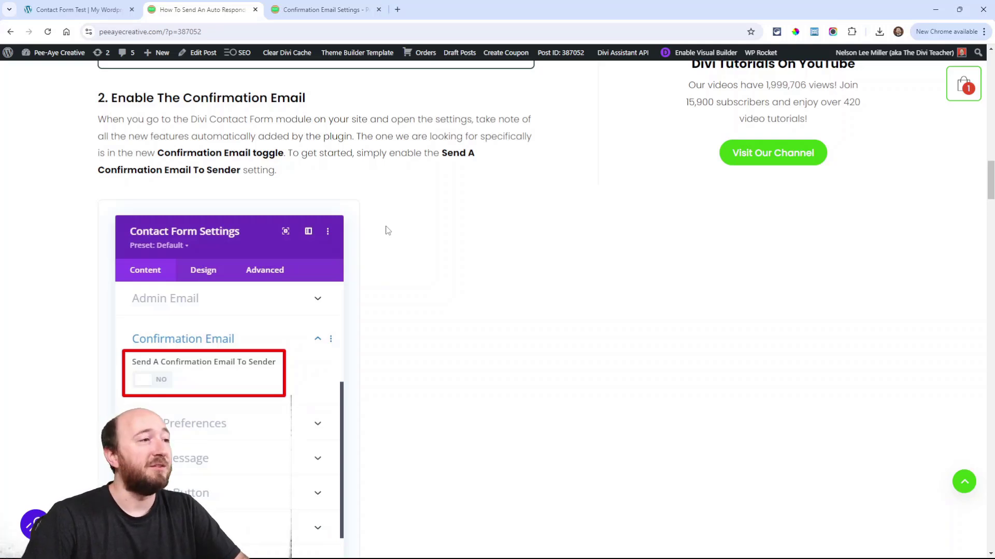
In the Contact Form Test page, open the contact form module's settings
left_click(77, 9)
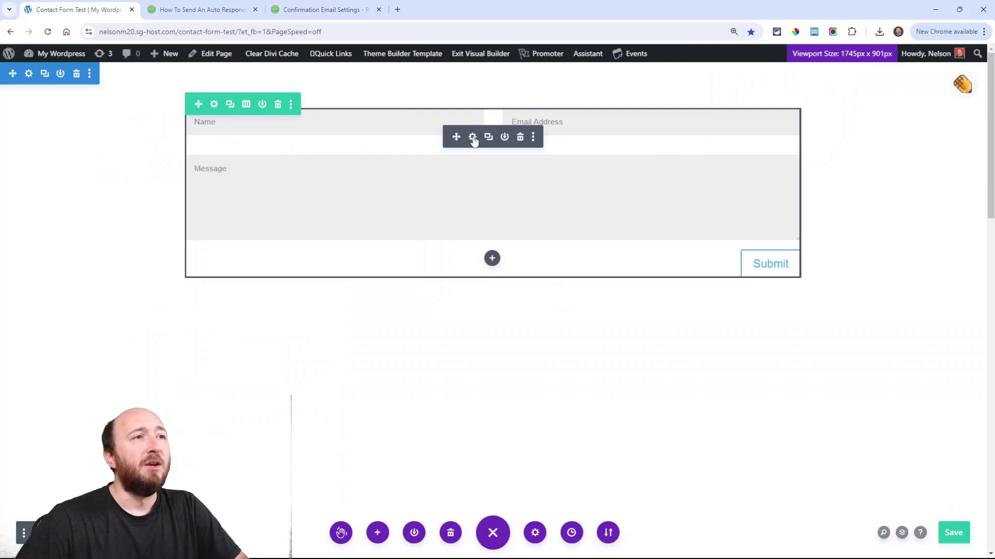
left_click(473, 137)
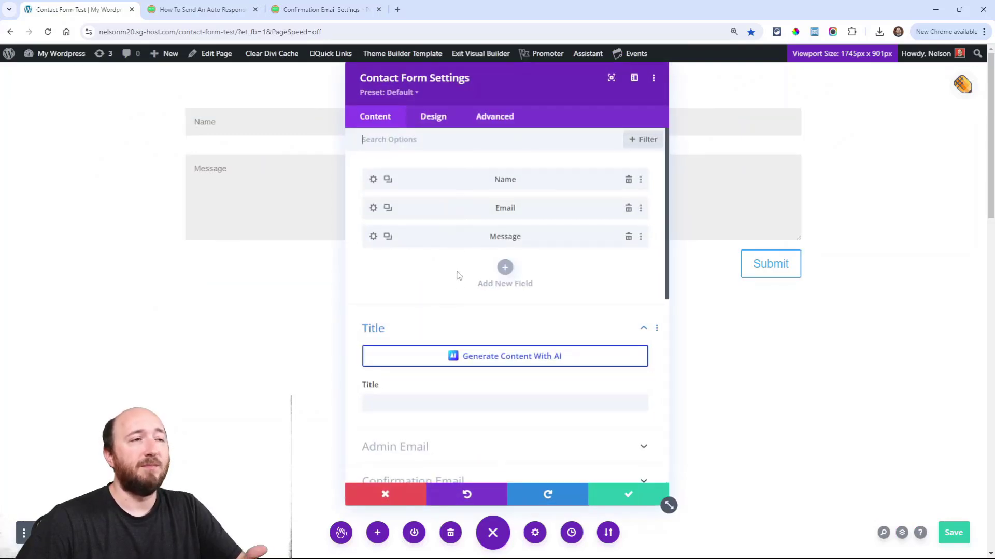
scroll(500, 265, "down", 4)
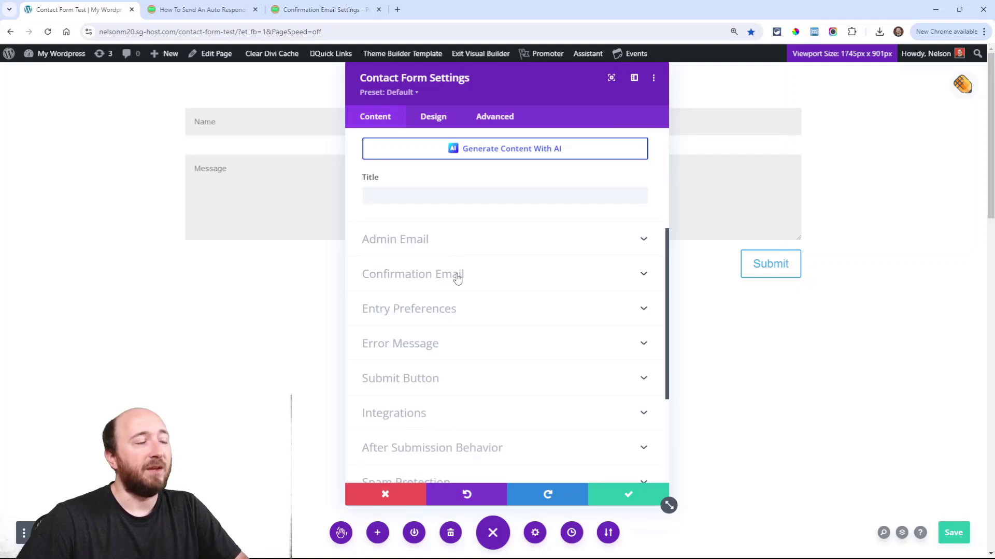
scroll(430, 244, "down", 2)
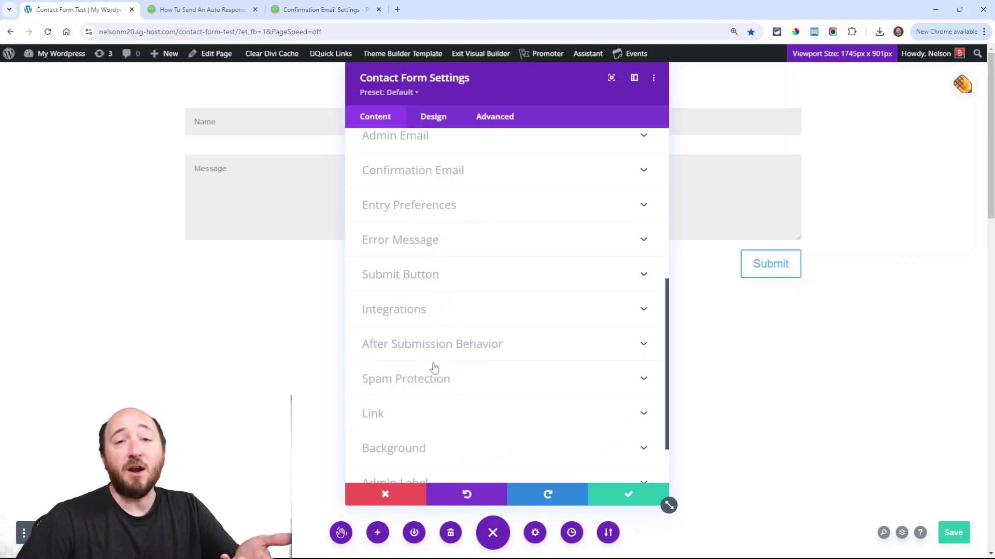
scroll(448, 327, "up", 1)
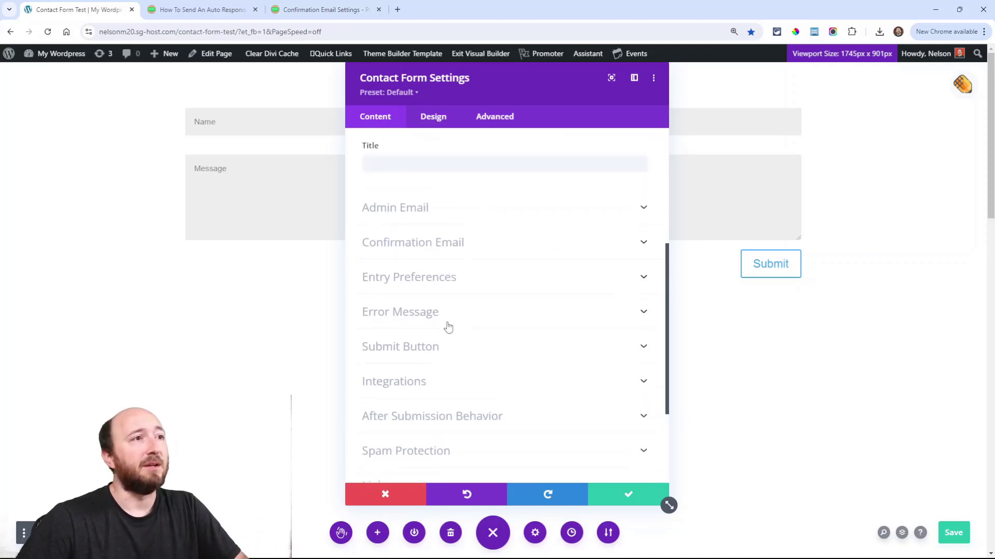
scroll(448, 327, "up", 1)
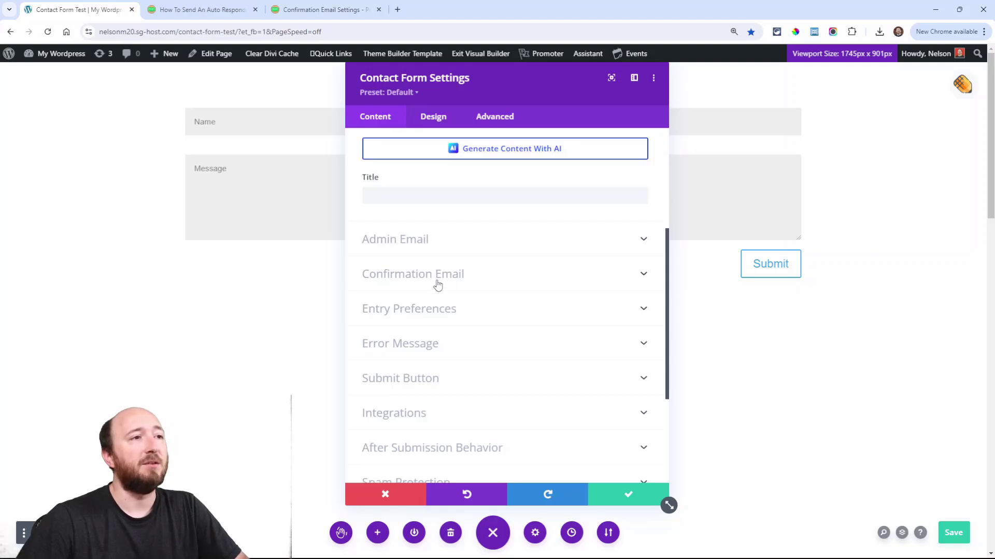
In Confirmation Email, set 'Send A Confirmation Email To Sender' to YES
left_click(415, 277)
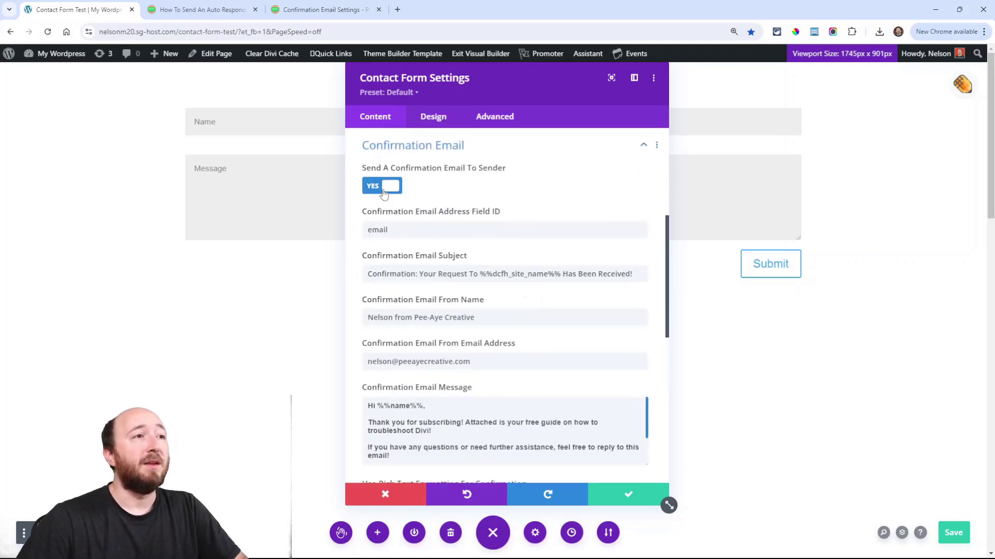
left_click(384, 193)
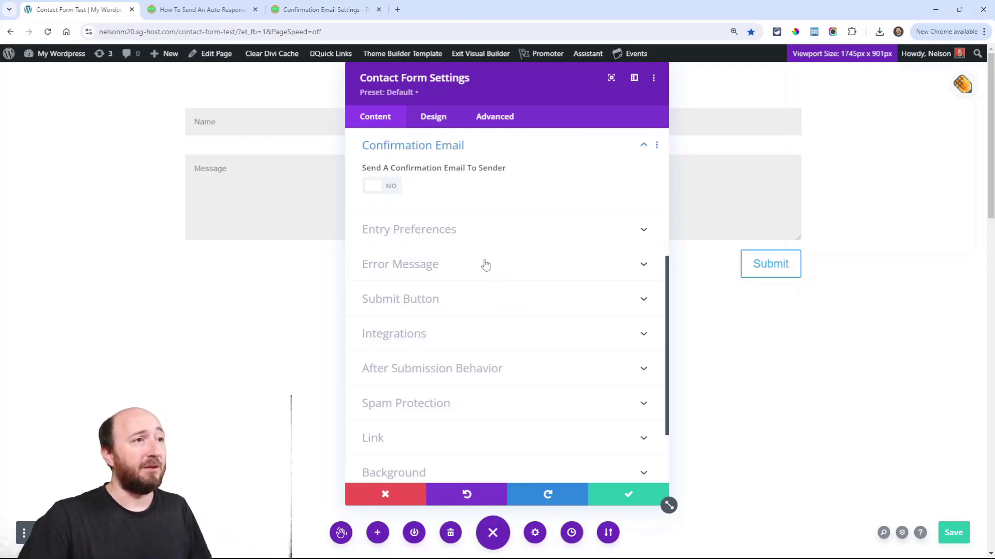
left_click(377, 190)
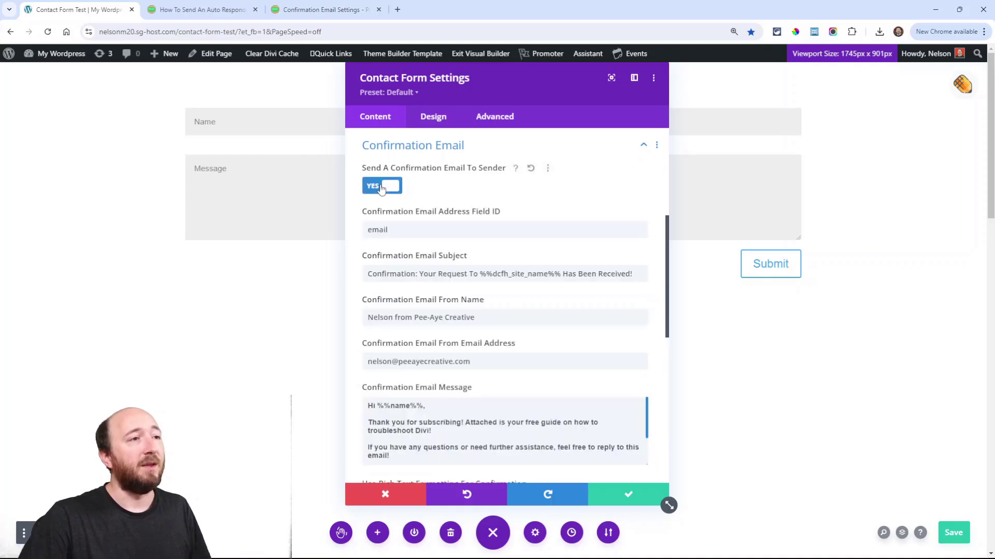
scroll(492, 398, "down", 2)
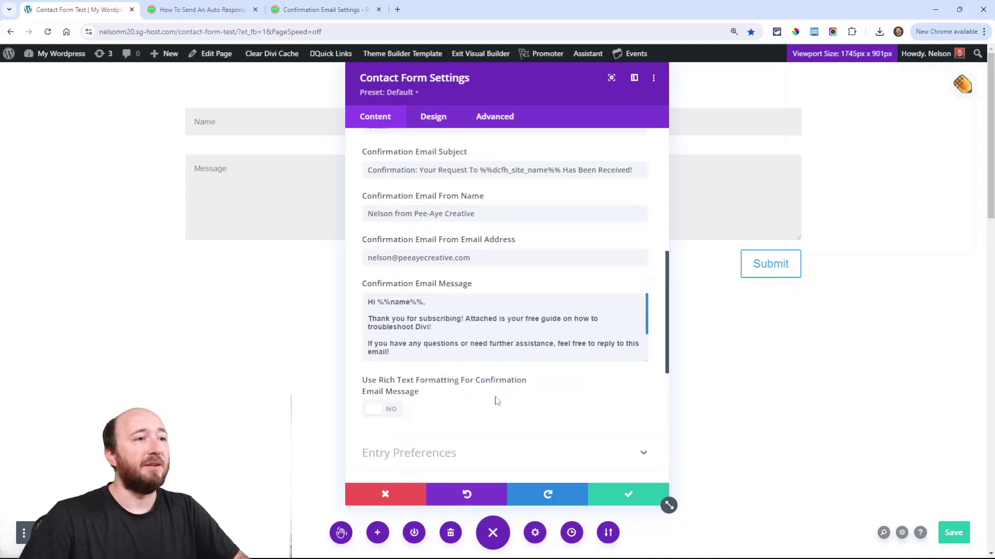
scroll(490, 352, "up", 2)
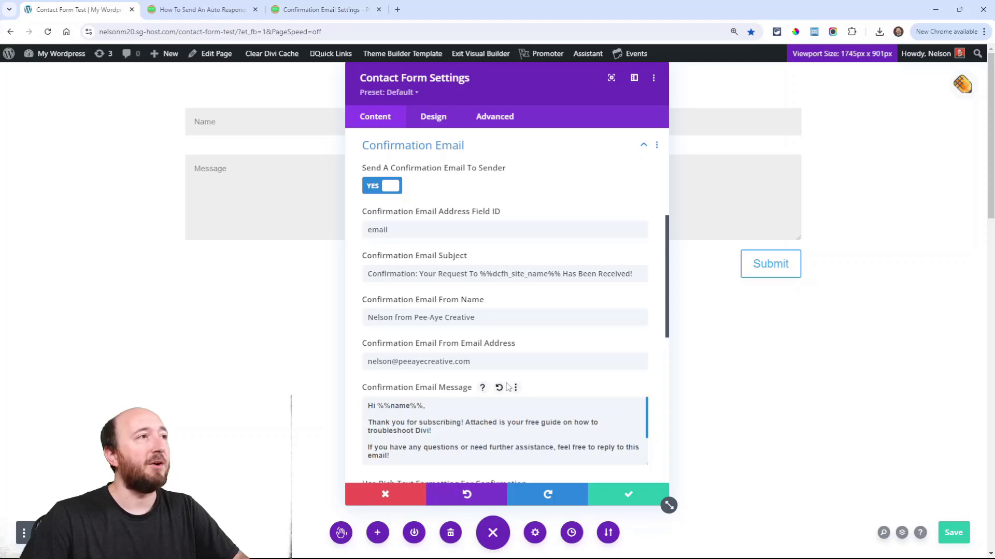
Scroll the auto responder article down to 'Customizing The Confirmation Email'
left_click(218, 10)
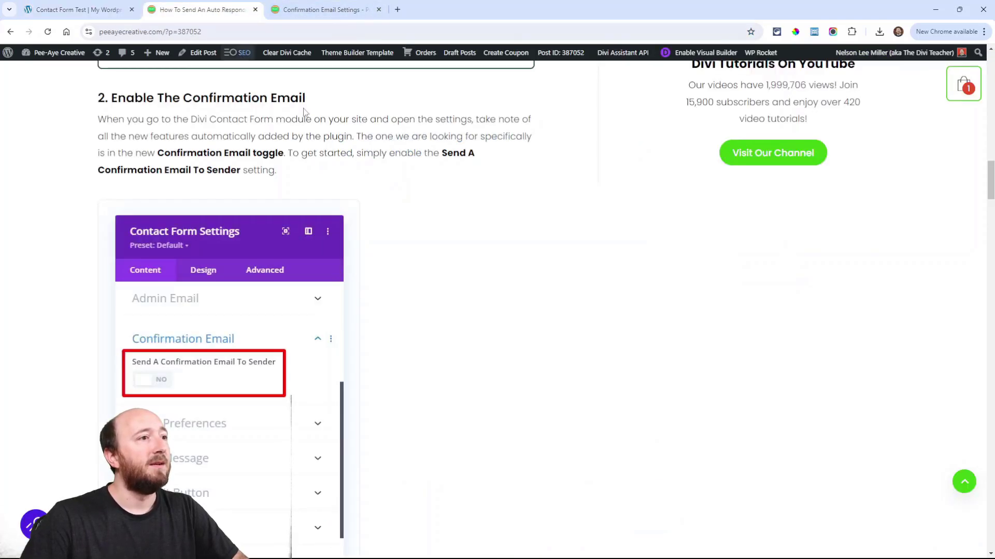
scroll(415, 249, "down", 15)
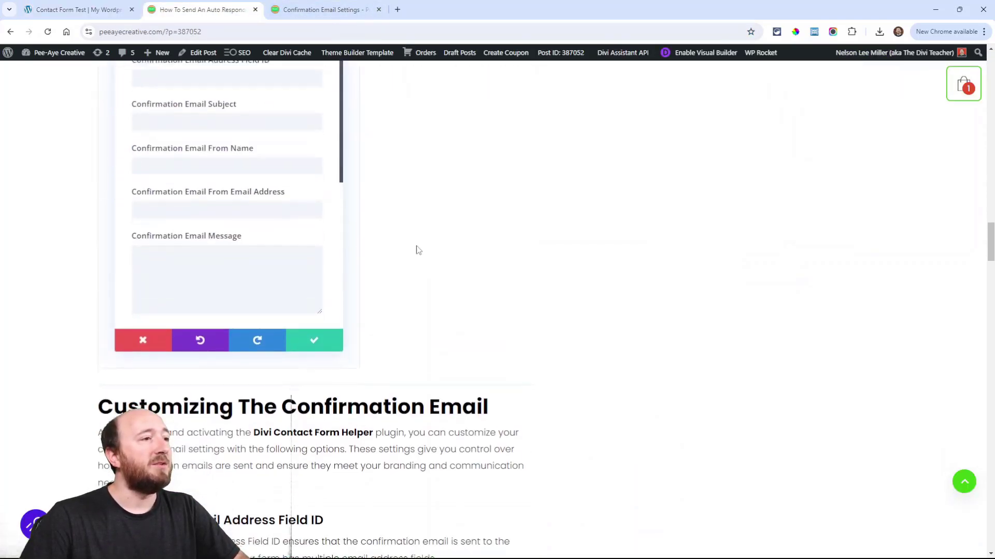
scroll(417, 250, "down", 7)
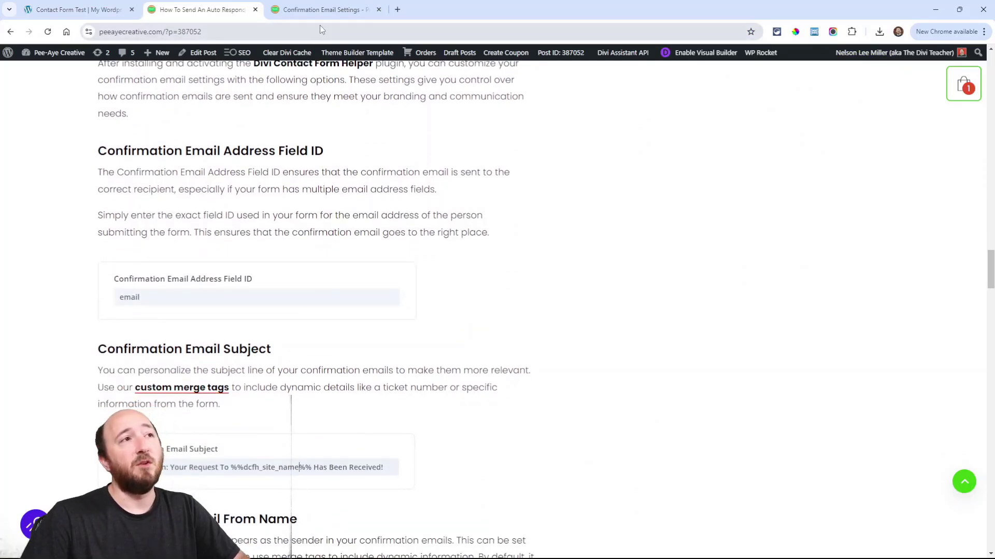
Read the Confirmation Email Settings documentation, then return to the builder
left_click(316, 11)
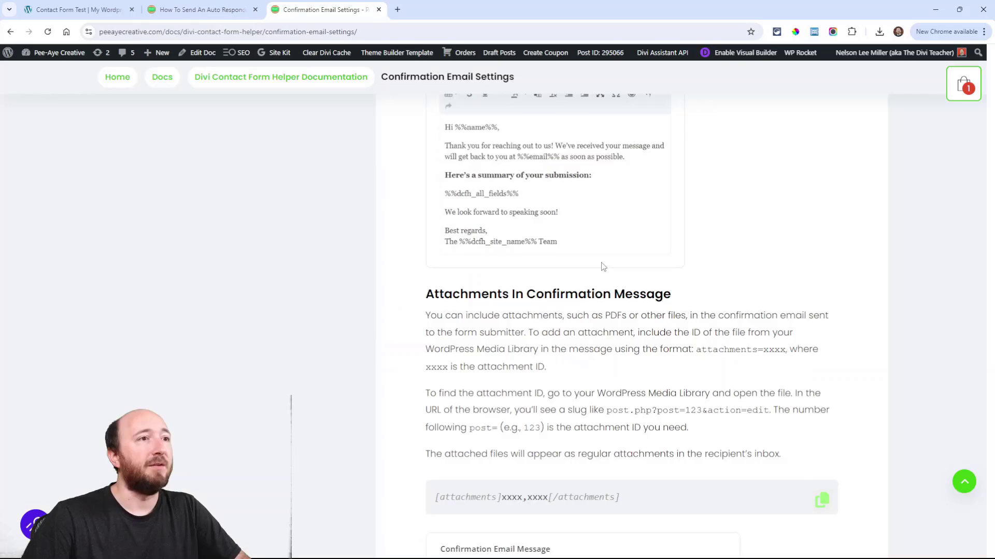
left_click(963, 481)
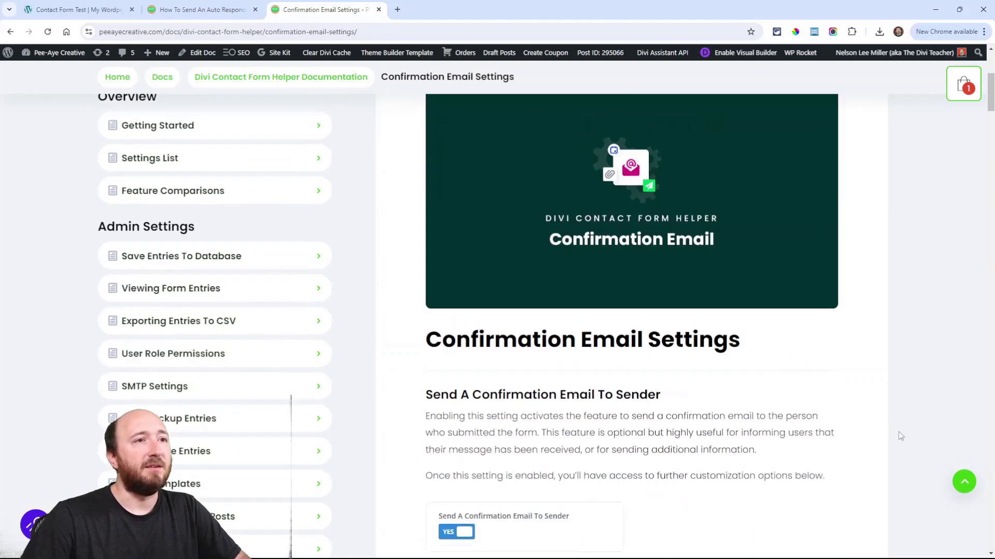
scroll(594, 257, "down", 5)
scroll(594, 262, "down", 8)
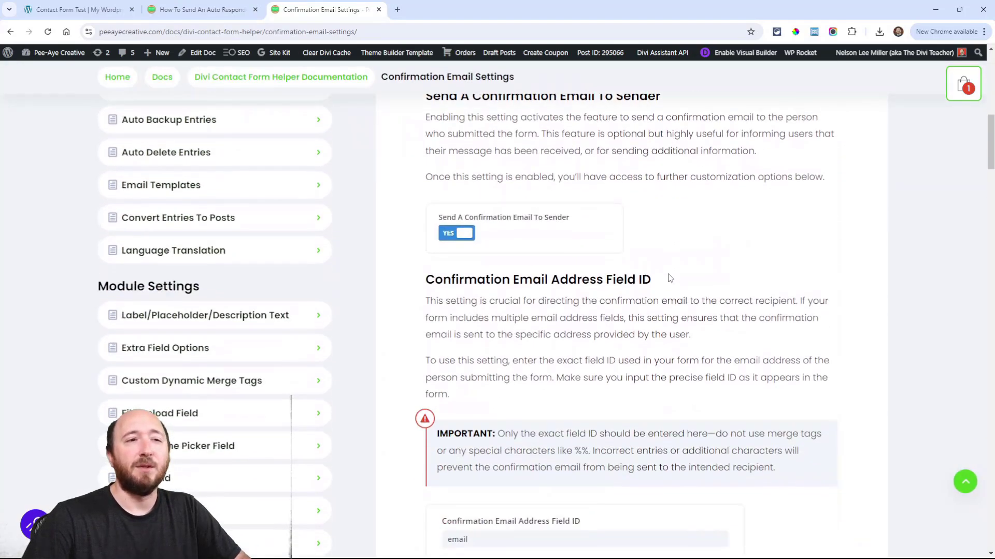
scroll(795, 369, "down", 1)
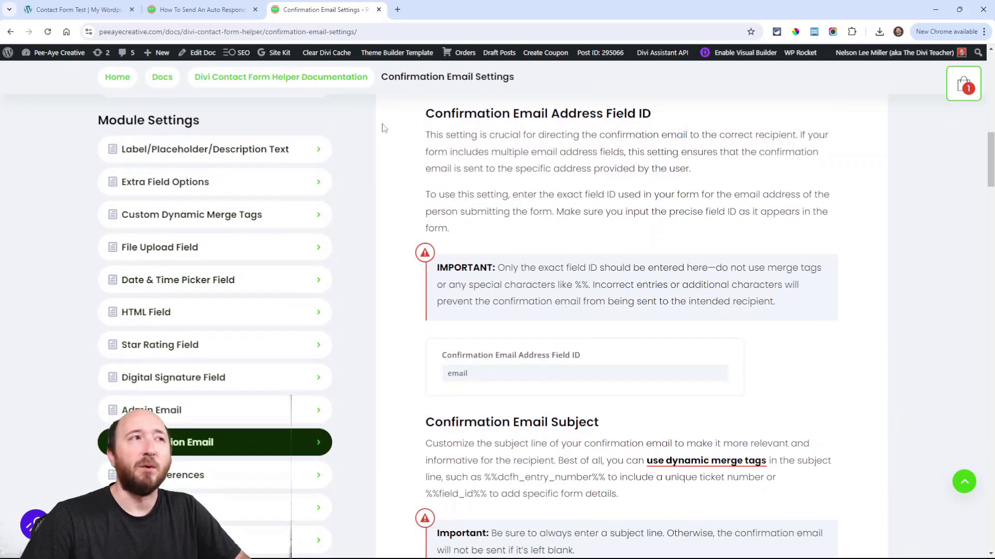
left_click(77, 10)
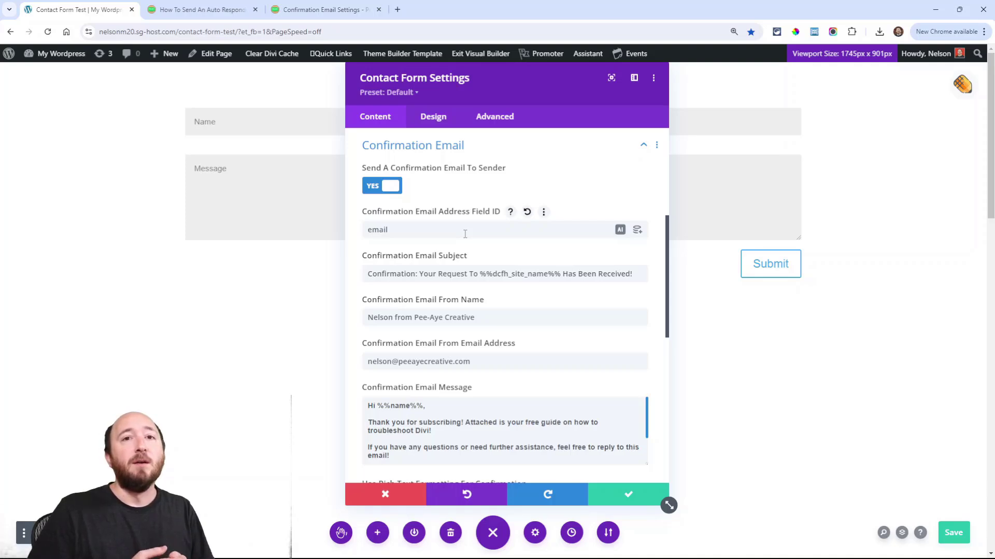
Replace the Confirmation Email Address Field ID with 'Email' to match the form's email field
scroll(465, 234, "up", 5)
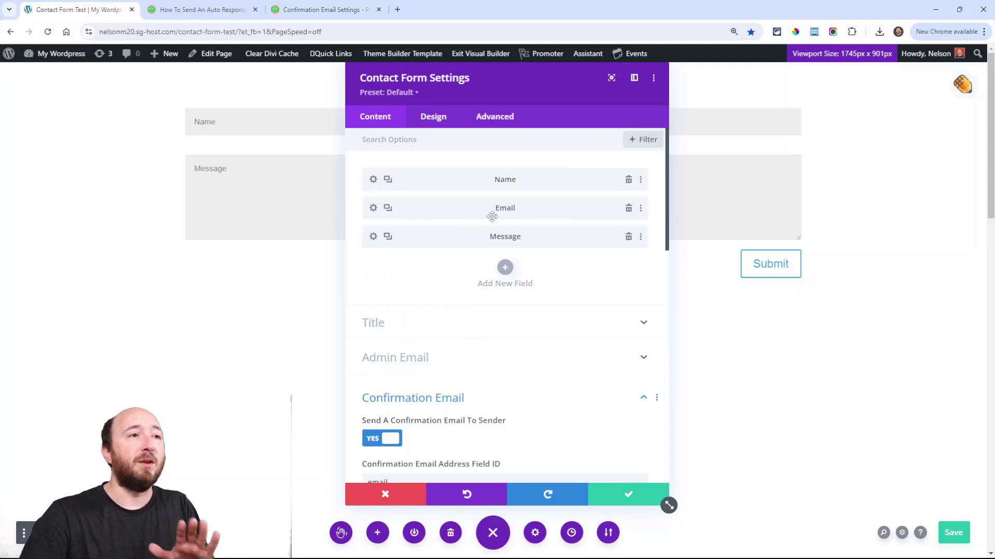
scroll(492, 259, "down", 3)
scroll(436, 328, "up", 3)
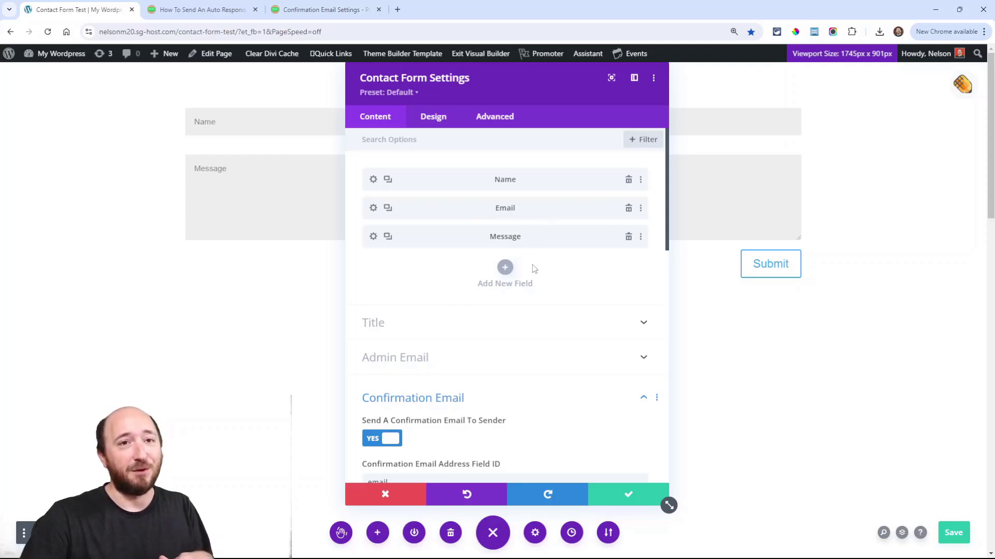
scroll(535, 269, "down", 4)
scroll(534, 259, "up", 1)
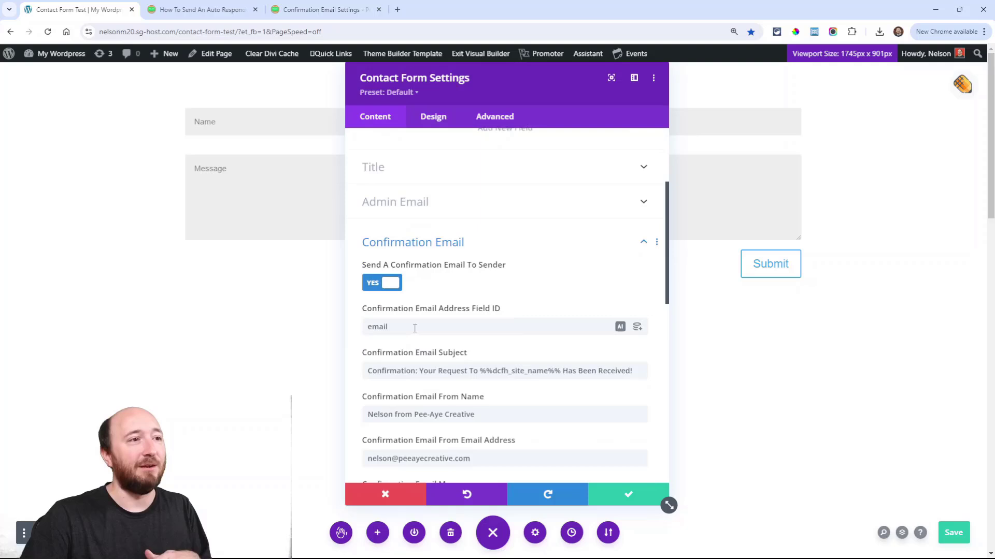
left_click_drag(394, 327, 365, 330)
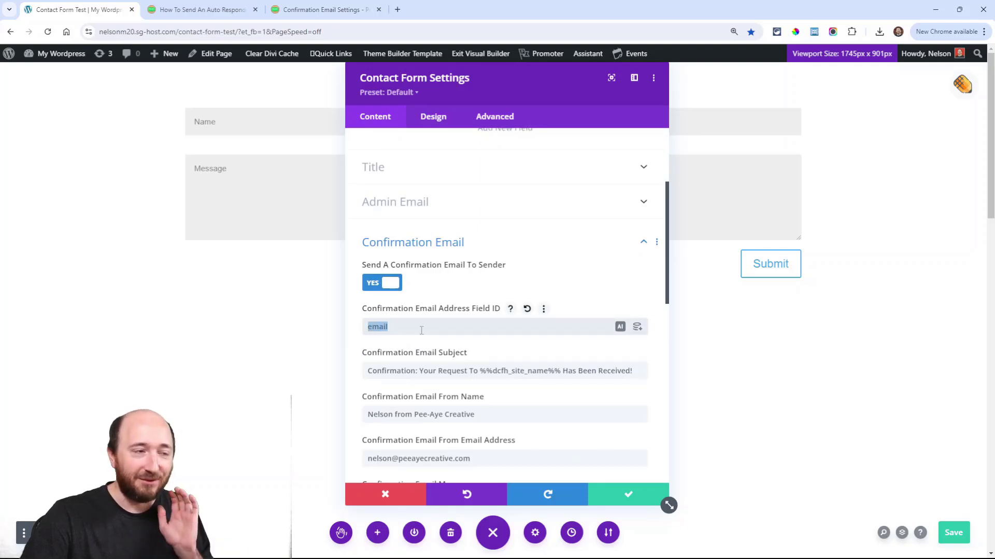
scroll(404, 270, "up", 3)
scroll(456, 246, "down", 3)
type("Email")
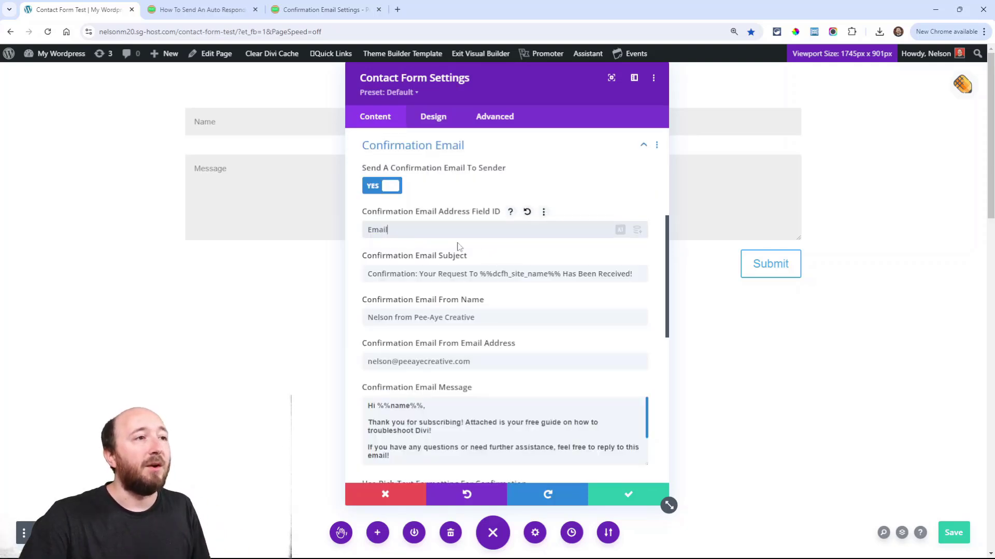
scroll(446, 243, "down", 1)
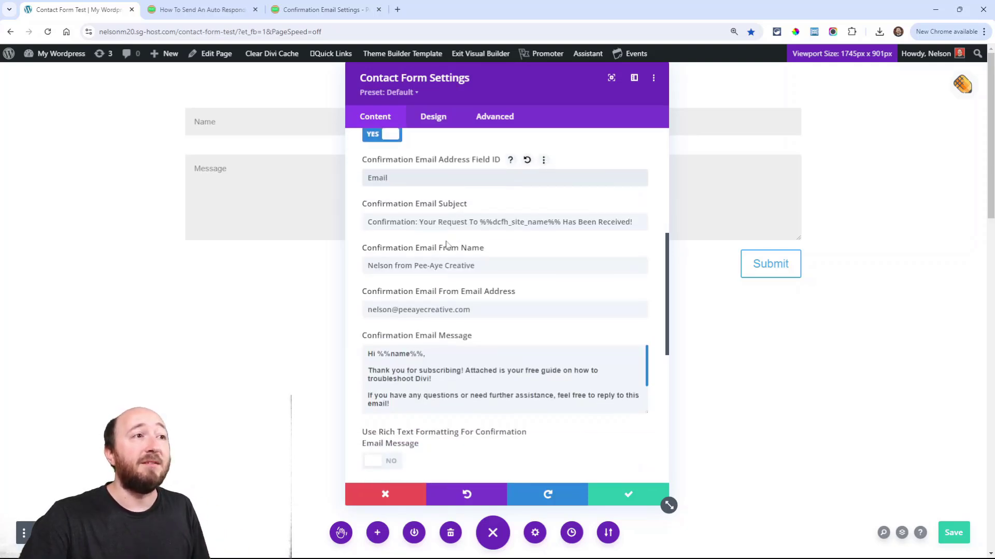
Review the Confirmation Email Subject wording and its site name merge tag, leaving it unchanged
left_click(378, 224)
left_click_drag(379, 225, 560, 223)
left_click(489, 222)
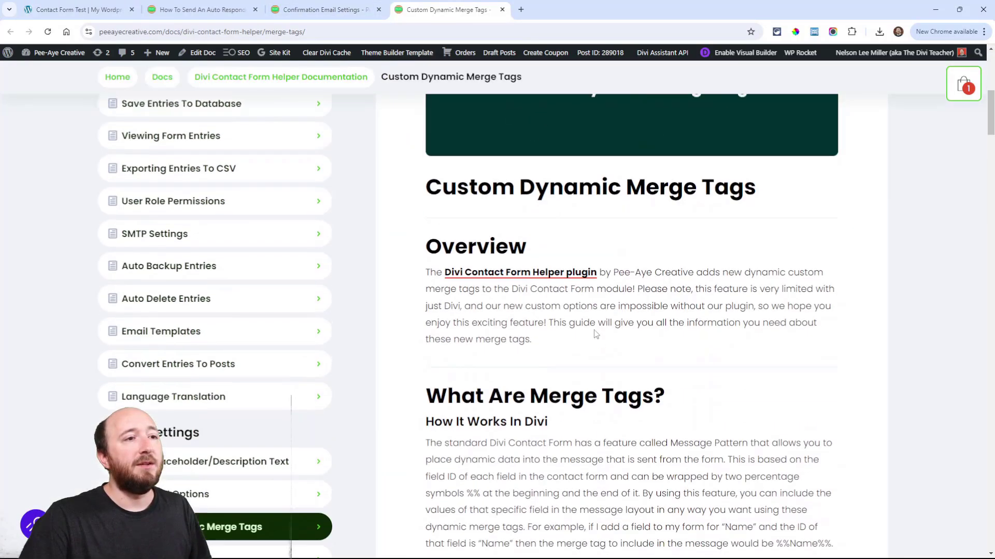
scroll(595, 333, "down", 2)
Scroll the merge tags docs to Form Related and highlight %%dcfh_entry_number%%
scroll(595, 333, "down", 6)
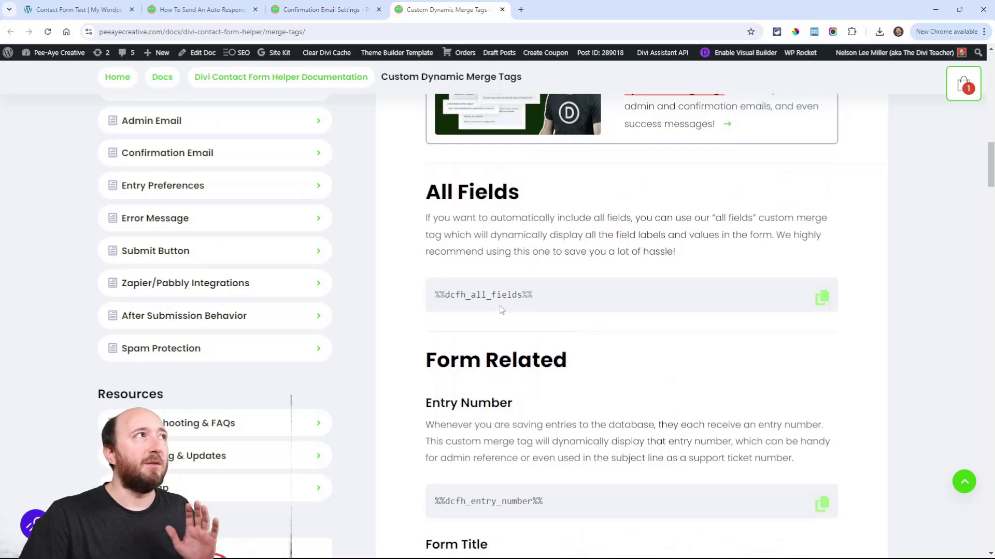
scroll(505, 310, "down", 4)
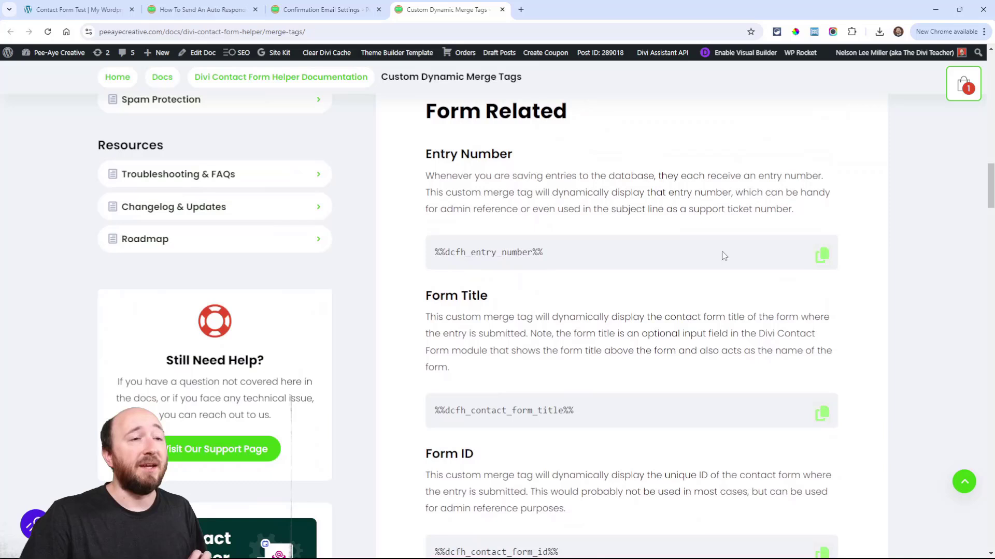
left_click_drag(561, 256, 431, 254)
left_click(586, 251)
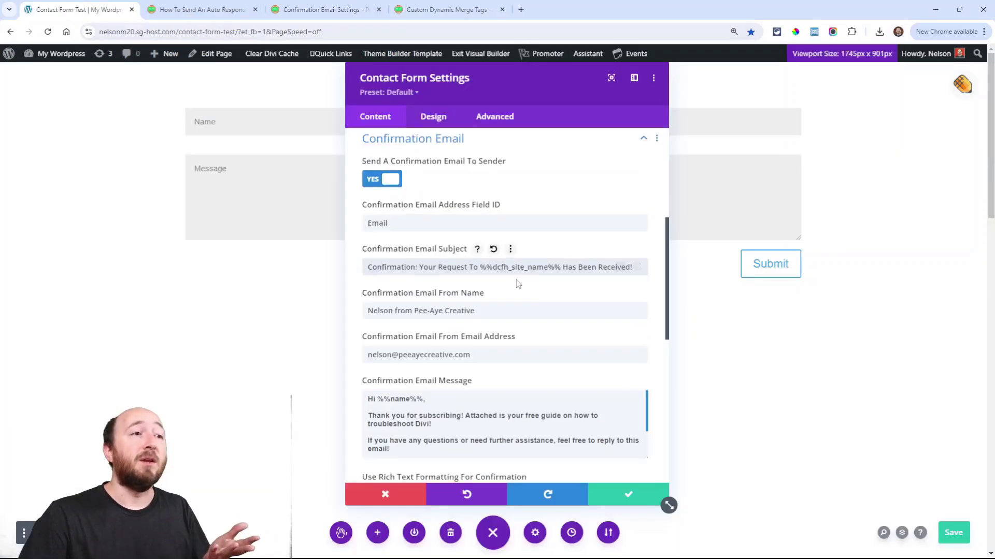
scroll(451, 259, "down", 1)
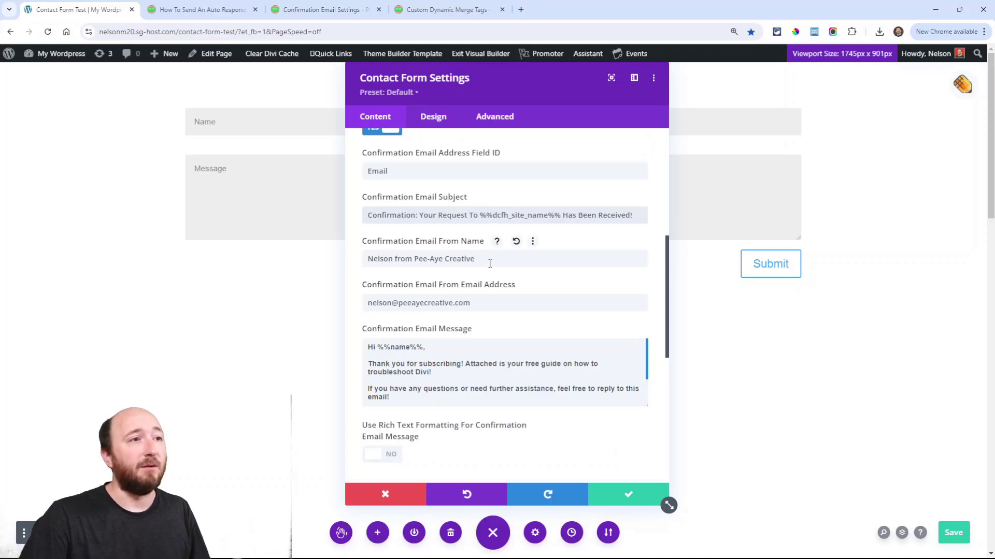
left_click_drag(492, 259, 365, 258)
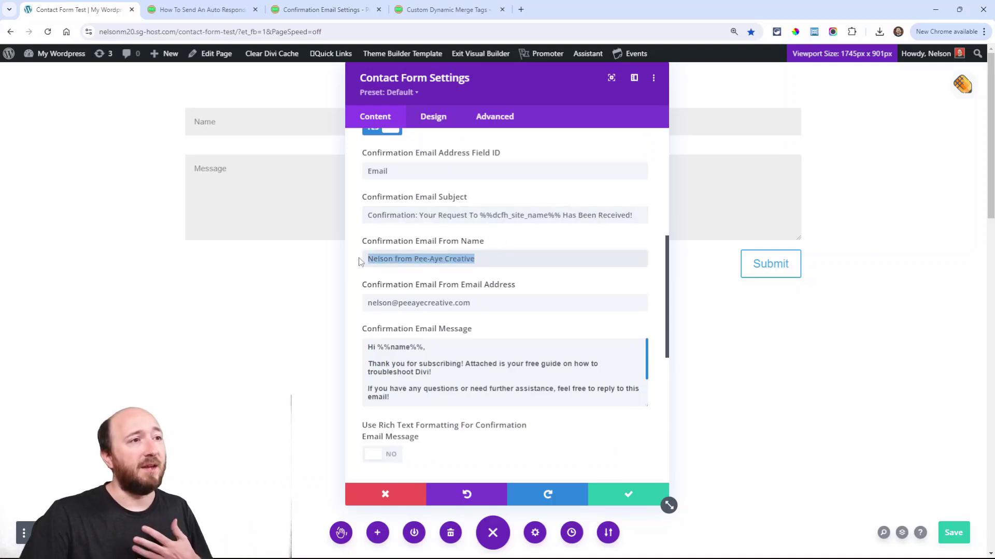
left_click(491, 261)
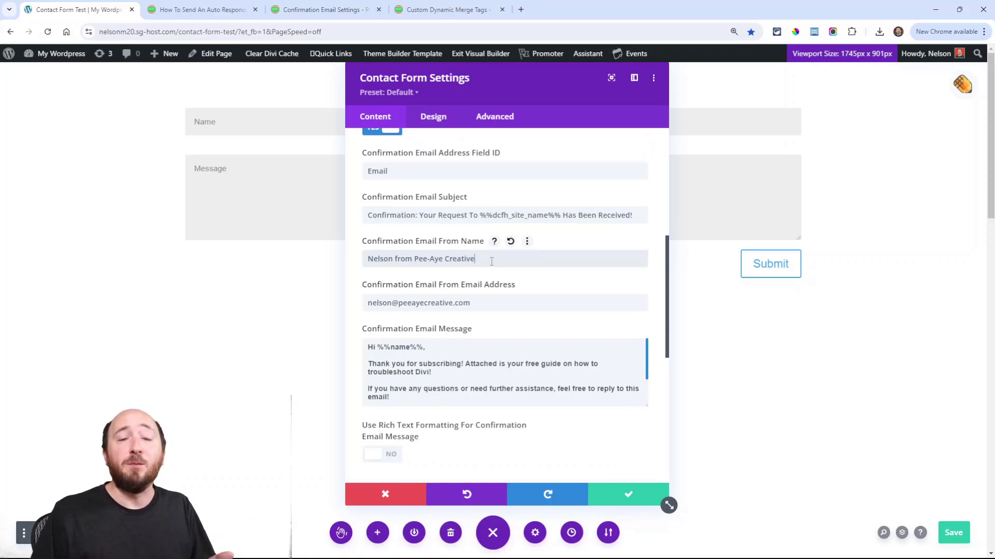
scroll(491, 261, "down", 3)
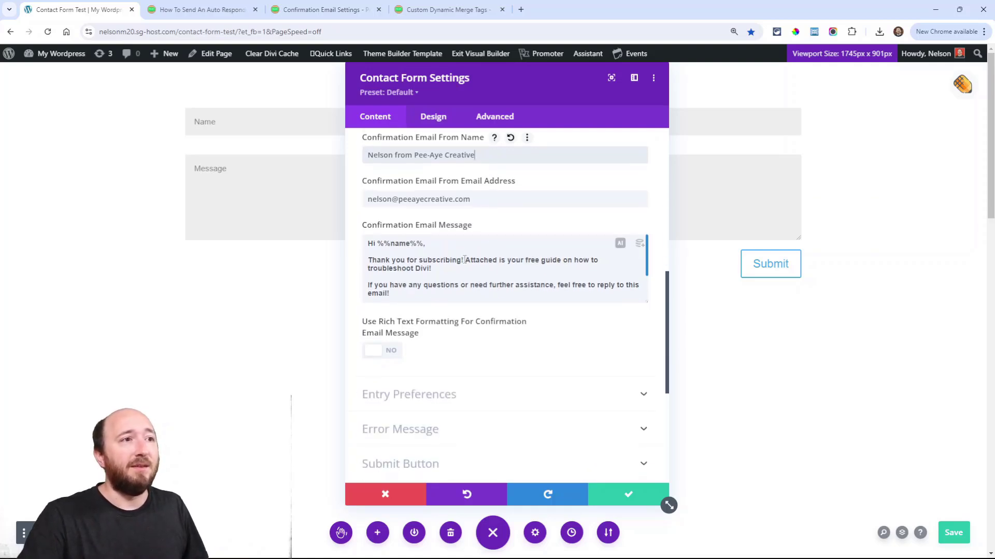
scroll(482, 256, "up", 2)
left_click_drag(470, 251, 357, 252)
left_click(399, 251)
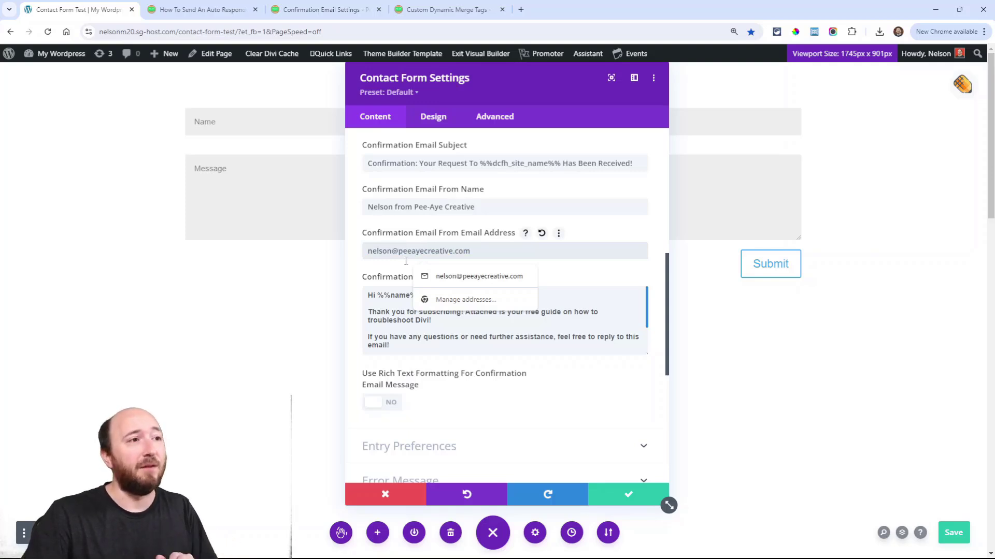
left_click(395, 298)
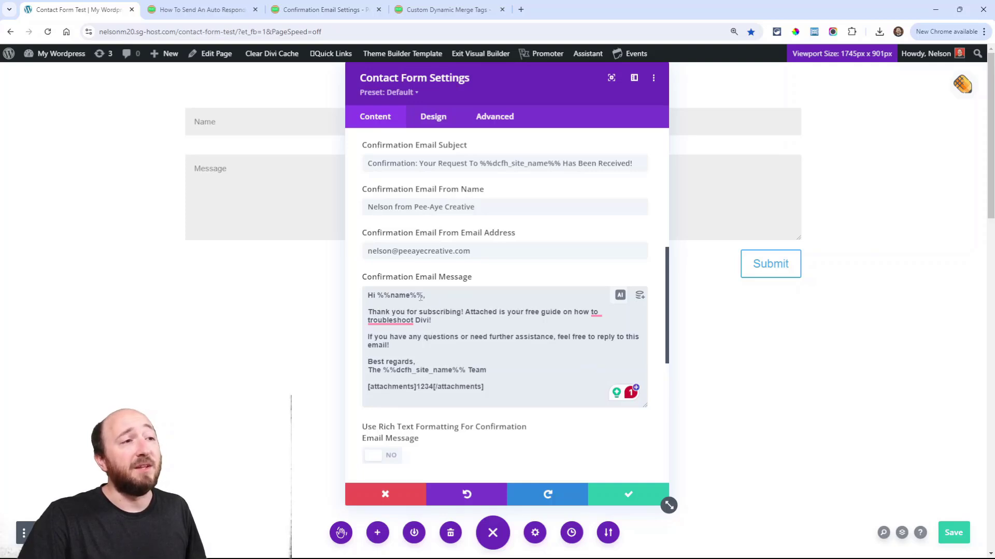
mouse_move(412, 318)
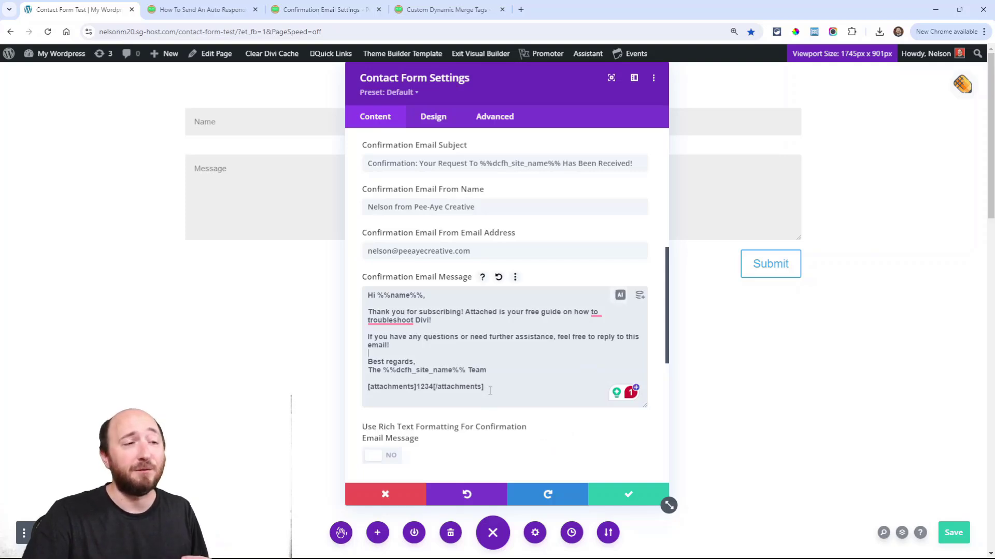
left_click_drag(490, 389, 366, 388)
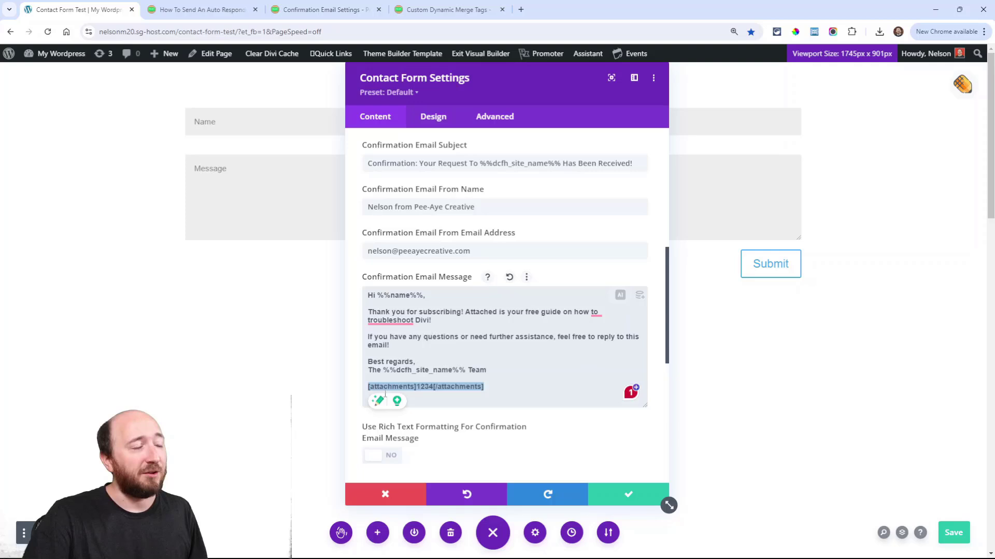
left_click(423, 393)
double_click(428, 388)
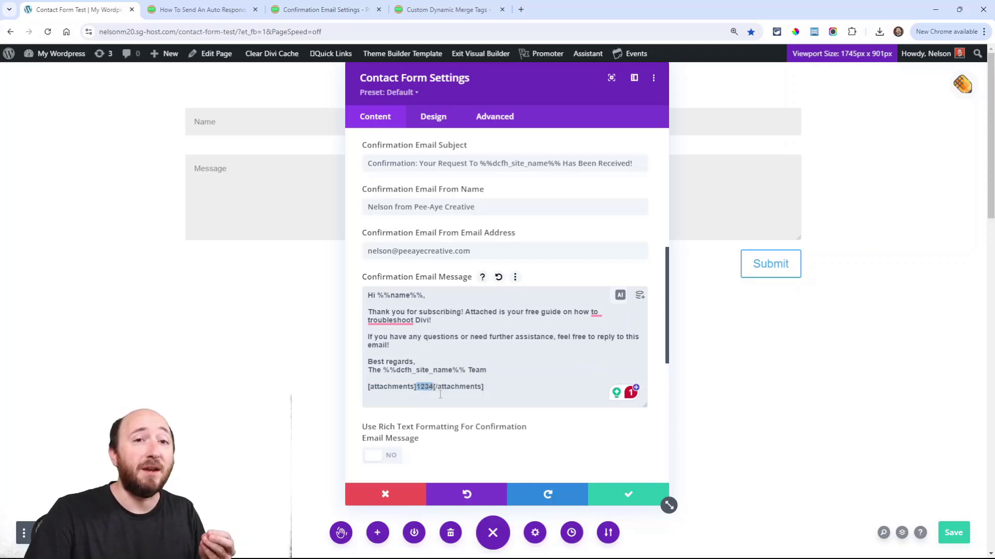
left_click(526, 378)
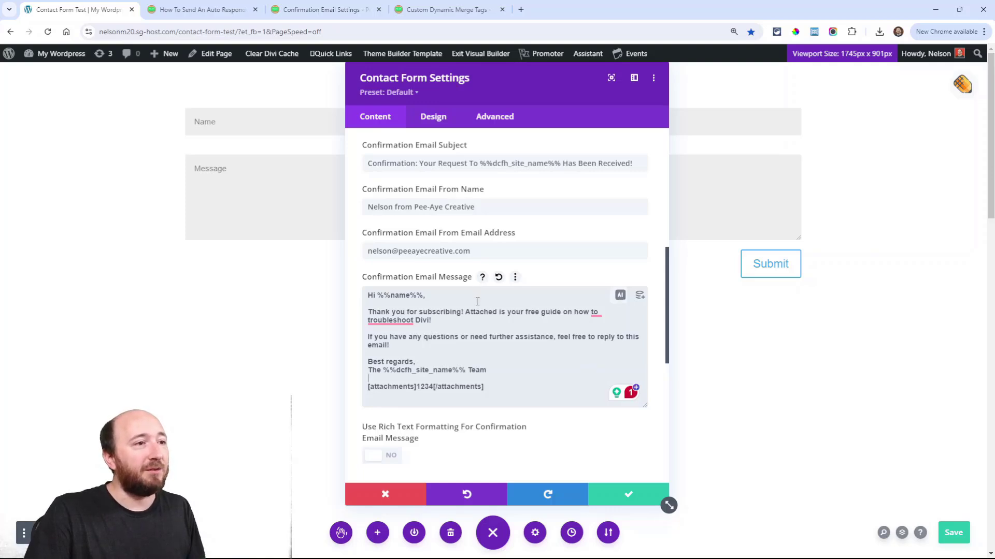
scroll(477, 301, "down", 2)
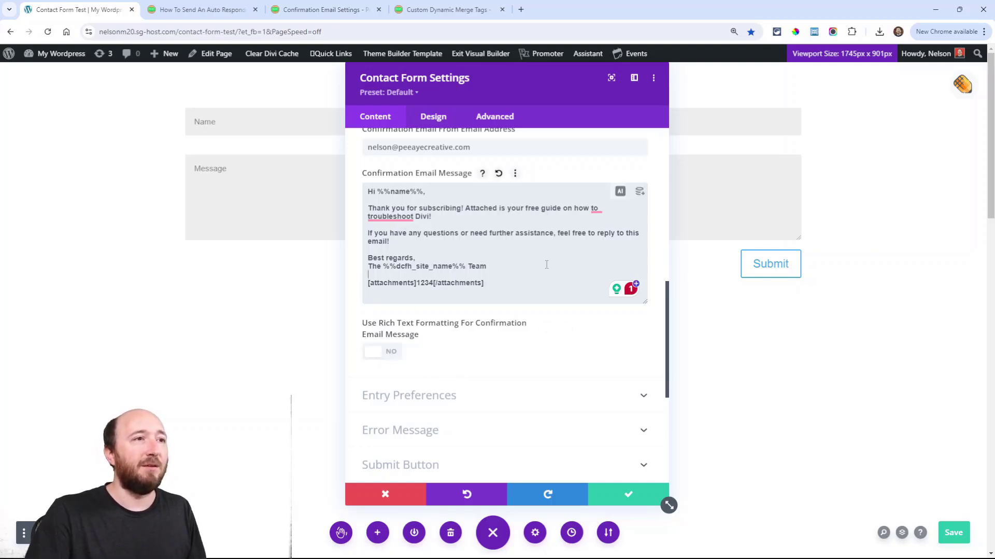
Set Use Rich Text Formatting to YES for the confirmation message
left_click(374, 352)
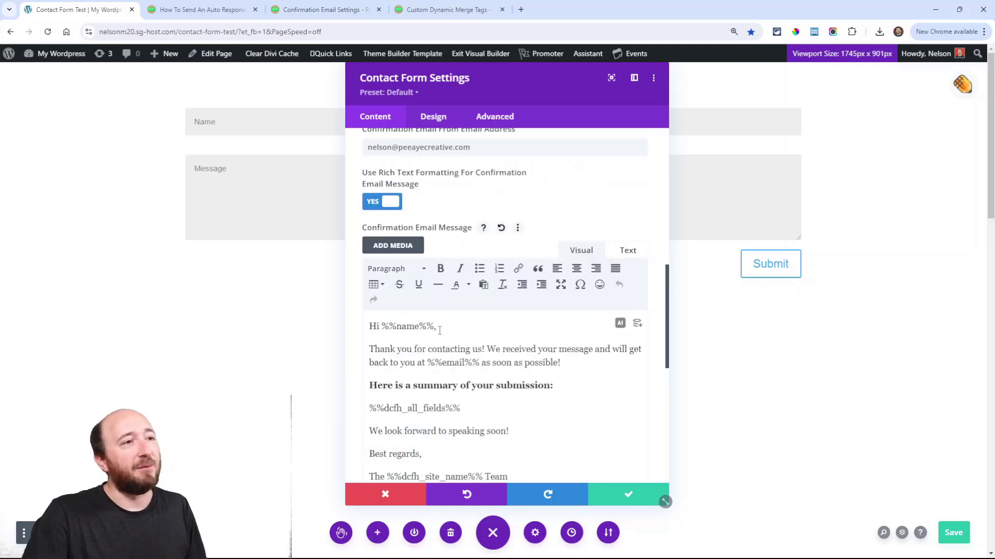
scroll(431, 317, "down", 2)
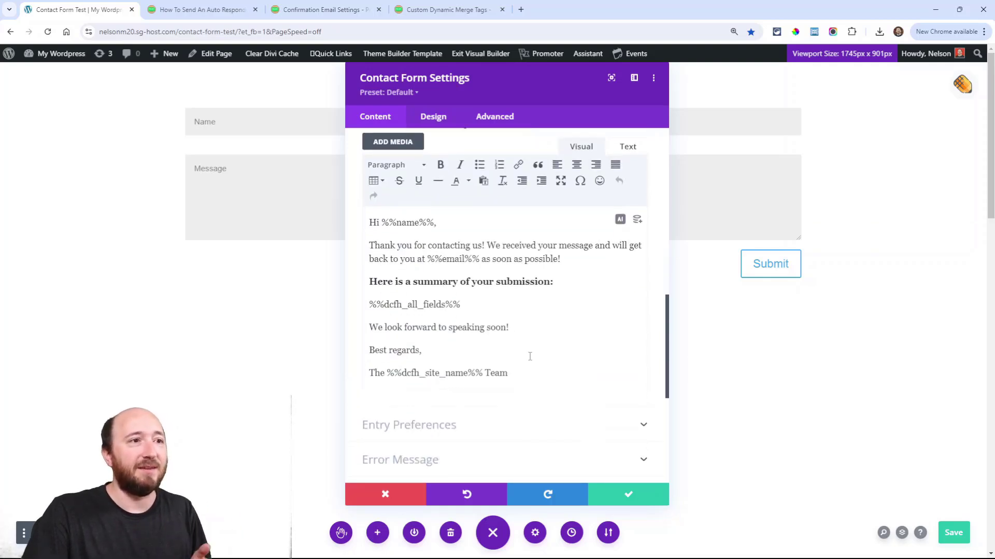
left_click_drag(508, 374, 385, 245)
left_click(411, 281)
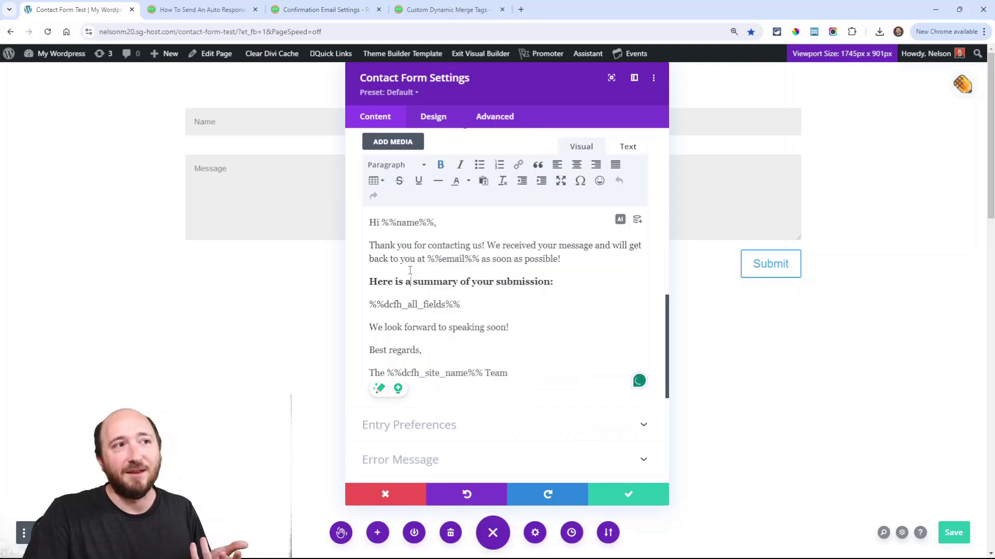
scroll(460, 334, "up", 1)
triple_click(414, 335)
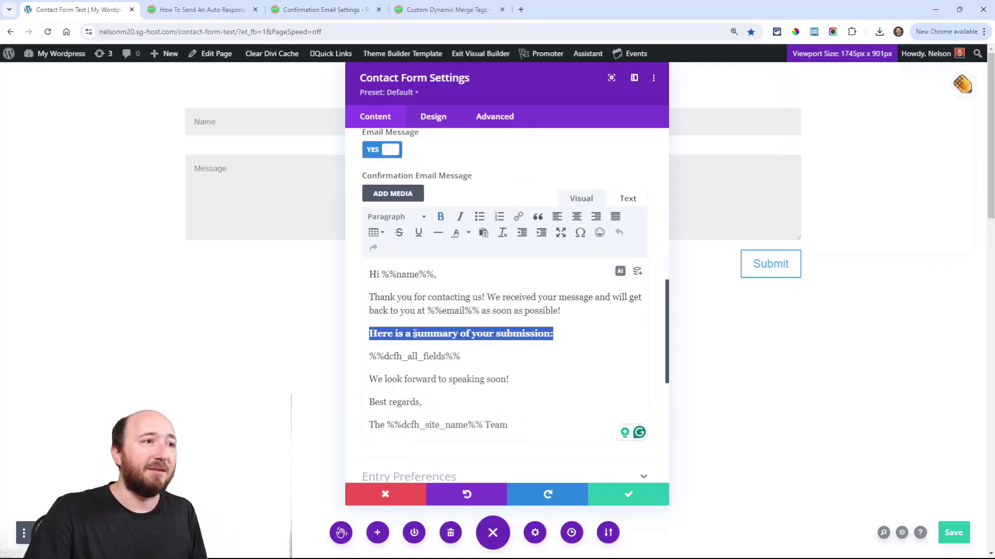
left_click(509, 379)
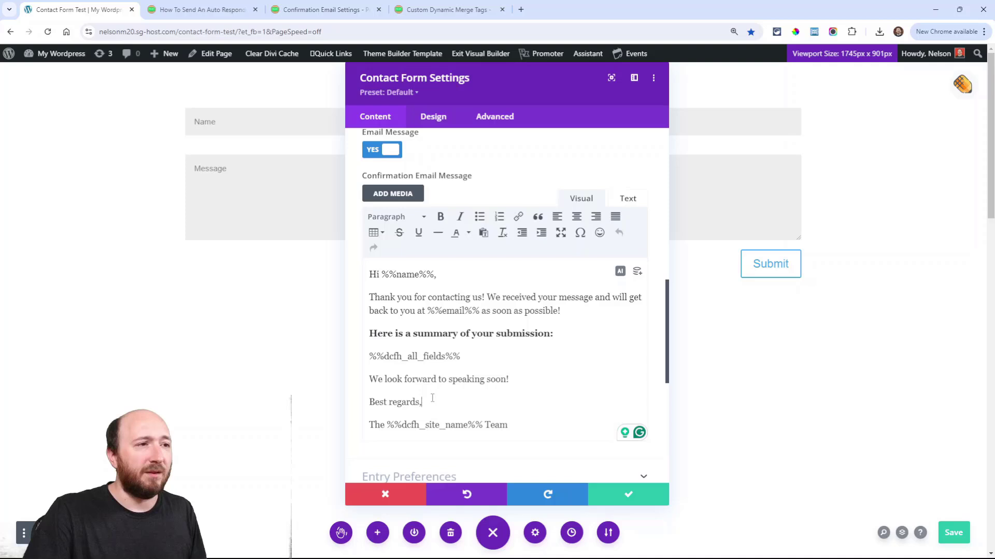
Make the 'Best regards,' line italic
left_click_drag(424, 402, 371, 394)
left_click(459, 217)
left_click(524, 369)
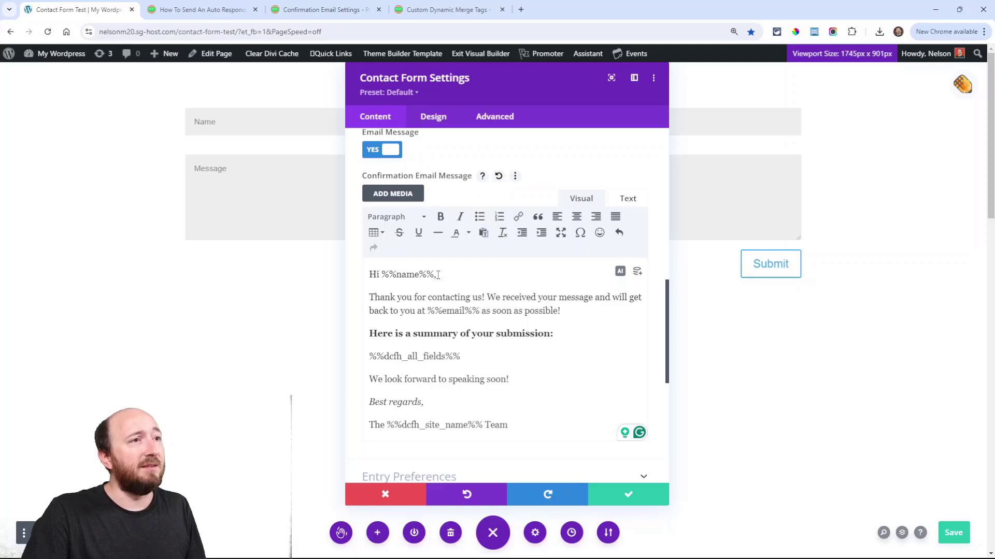
Format the 'Hi %%name%%,' greeting as Heading 3
left_click_drag(438, 275, 368, 275)
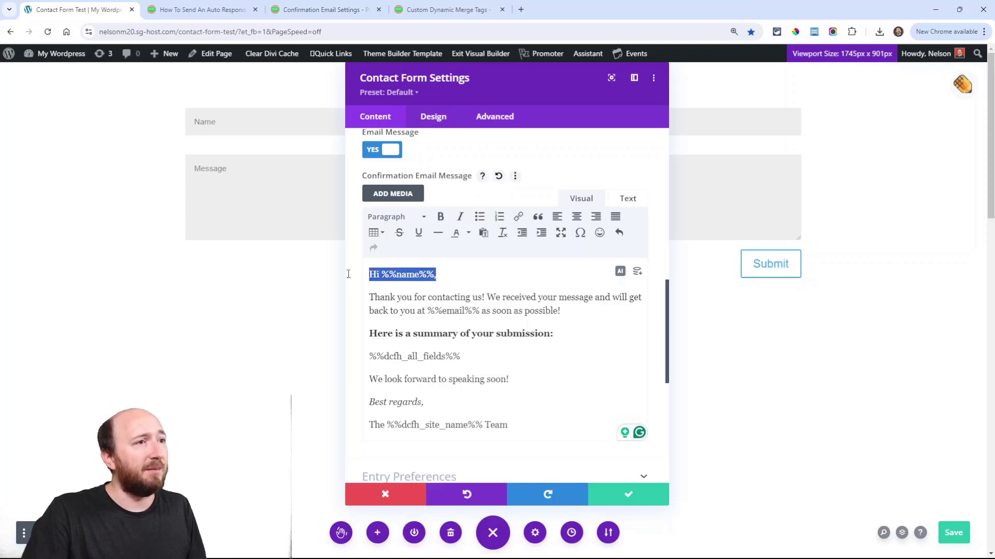
left_click(388, 220)
left_click(417, 306)
left_click(522, 338)
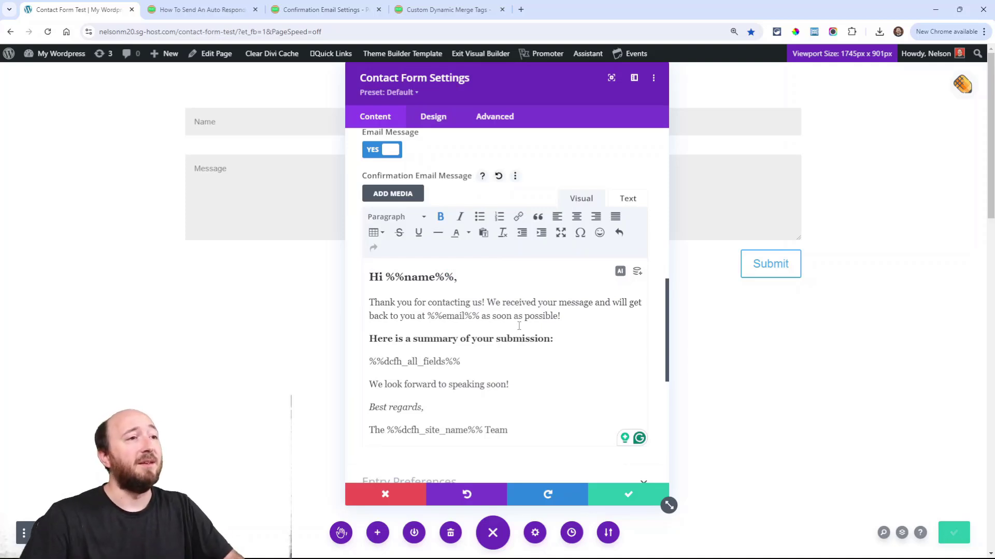
Return to the auto responder tutorial and scroll to its From Address and Email Message sections
key("ctrl+Tab")
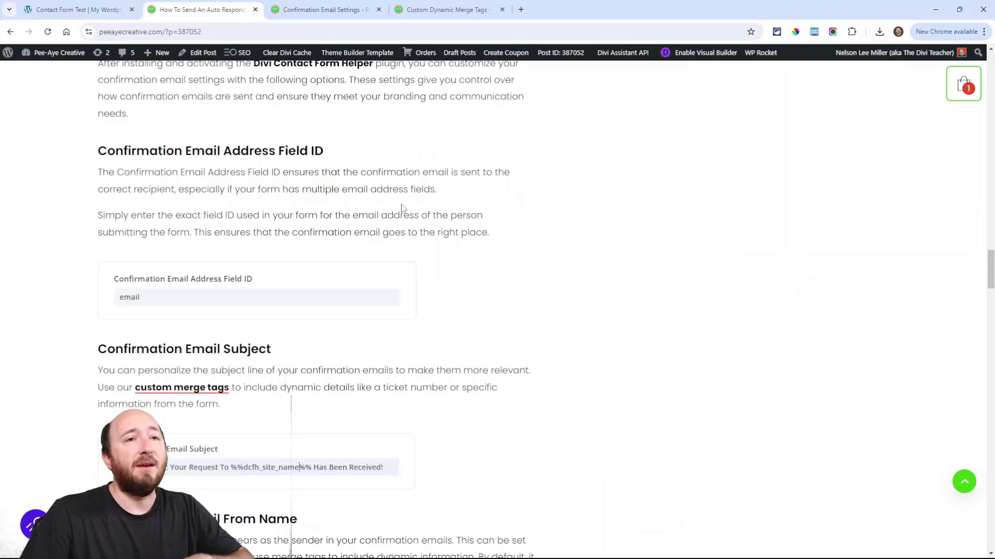
scroll(411, 226, "down", 3)
scroll(411, 227, "down", 6)
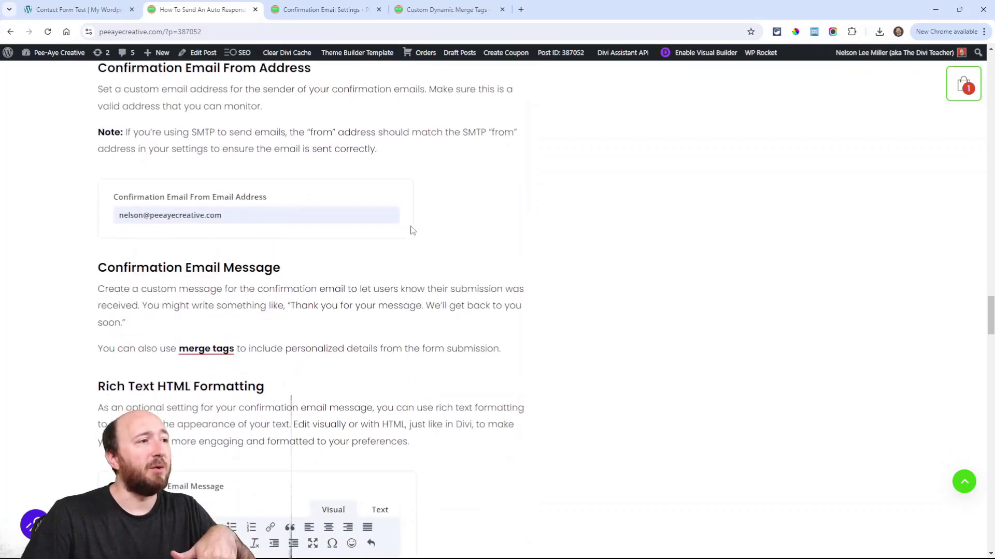